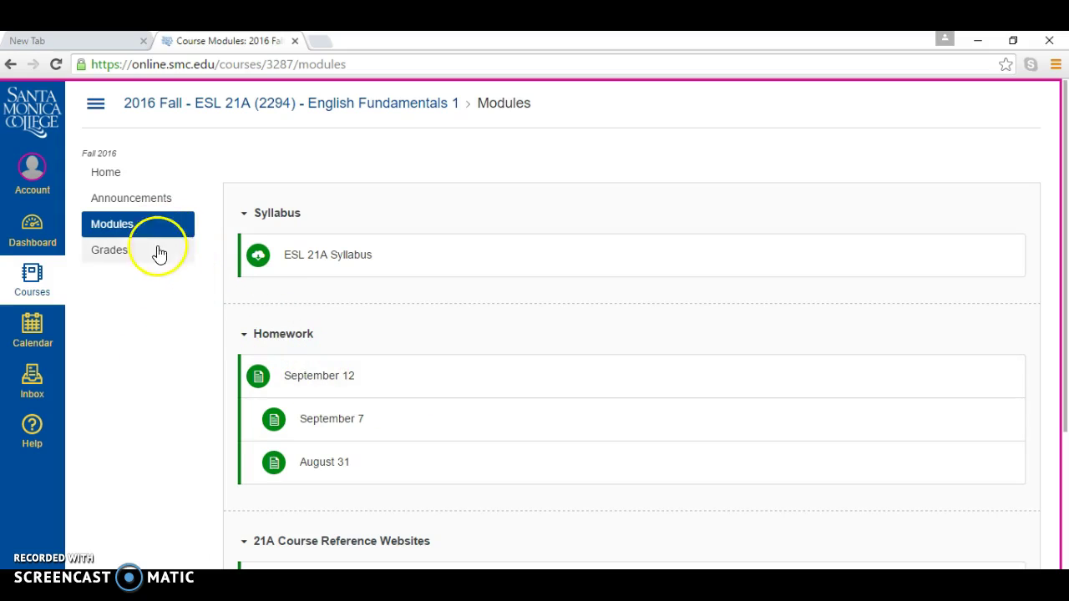
Step: Open the September 12 homework page and scroll down to its Writing tasks
click(318, 377)
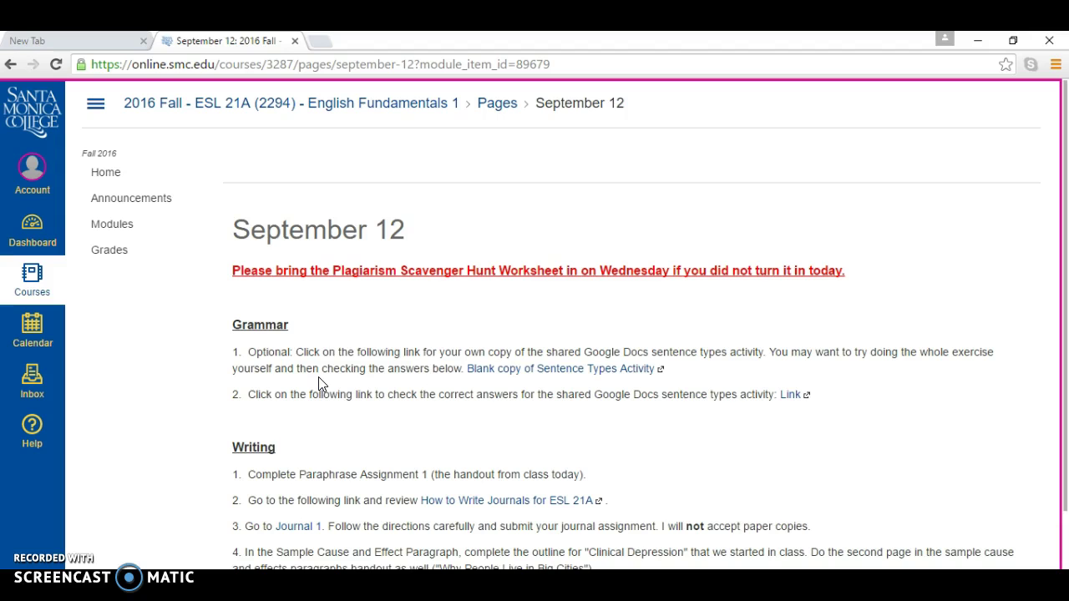
scroll(1055, 281, down, 3)
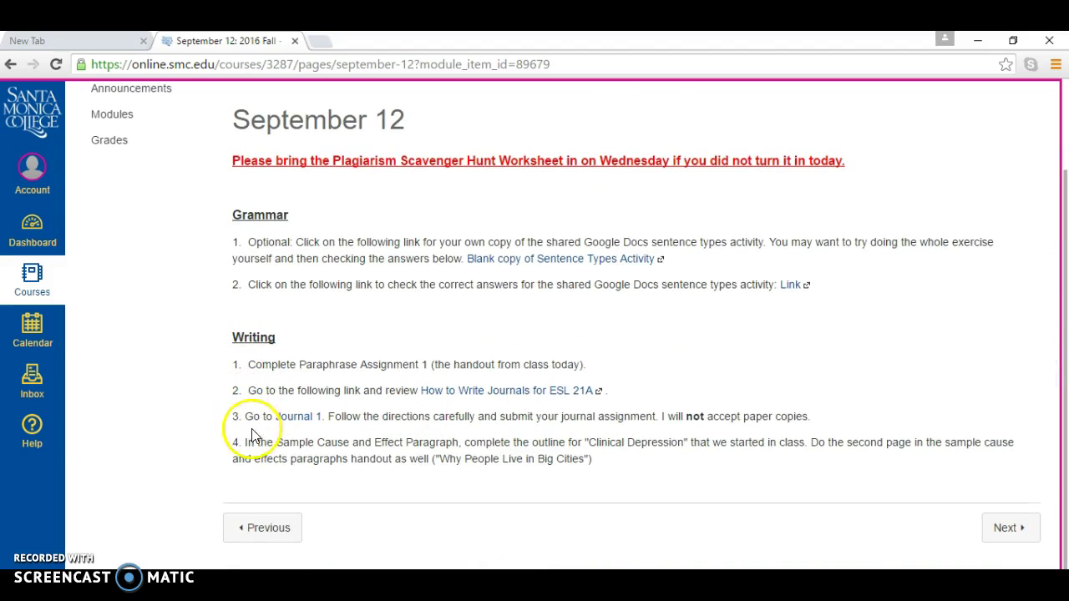
Step: Open the Journal 1 assignment and scroll through its 14 submission directions
click(309, 424)
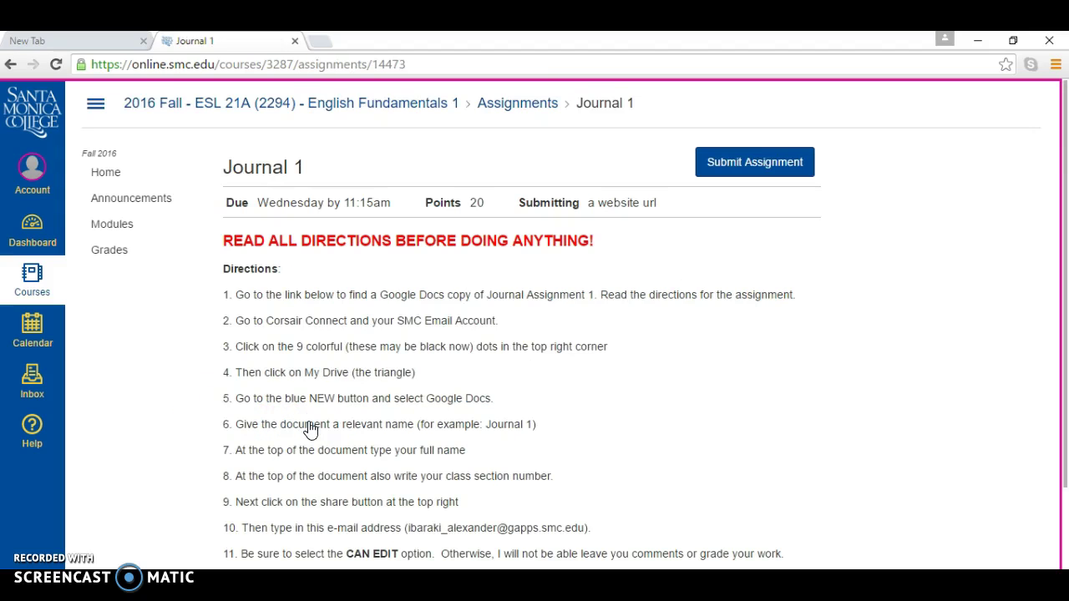
drag(1059, 203, 1065, 288)
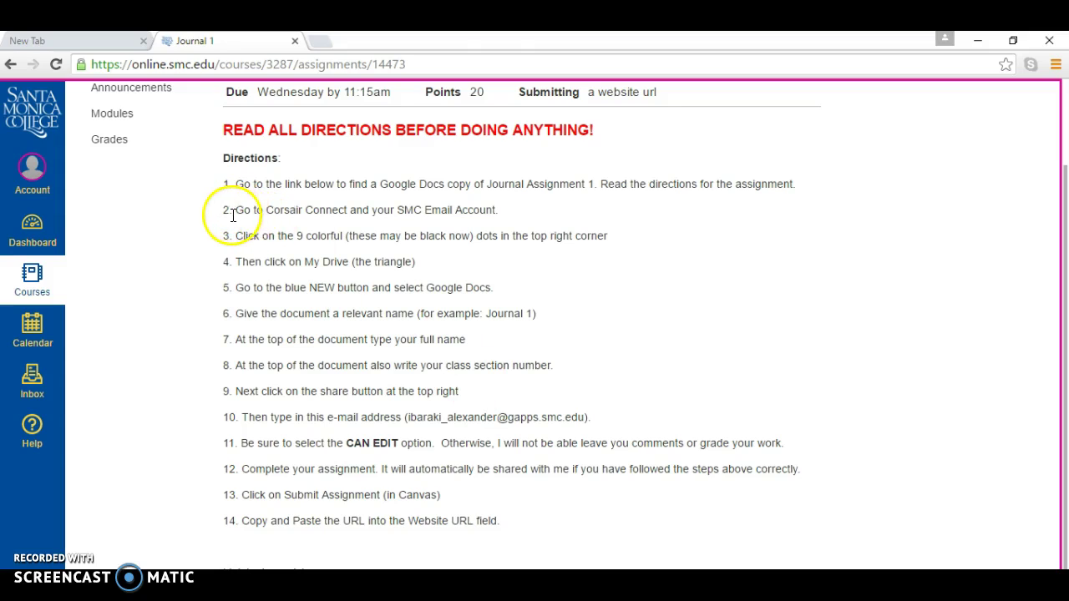
scroll(1050, 389, down, 1)
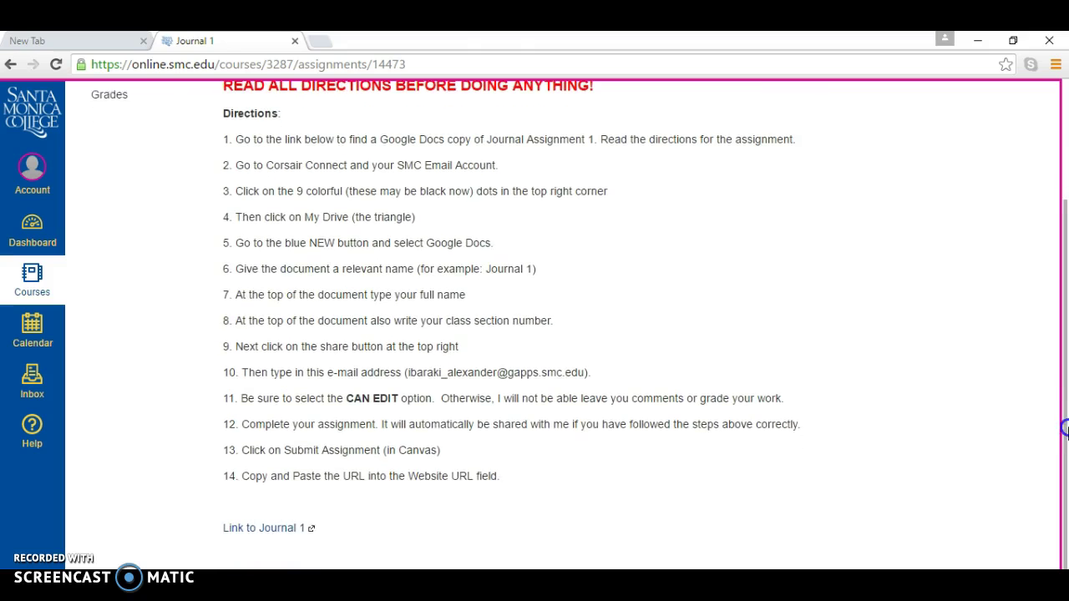
Step: Open the Su 16Journal 1 Google Doc in a new tab, then return to the Canvas directions
click(247, 529)
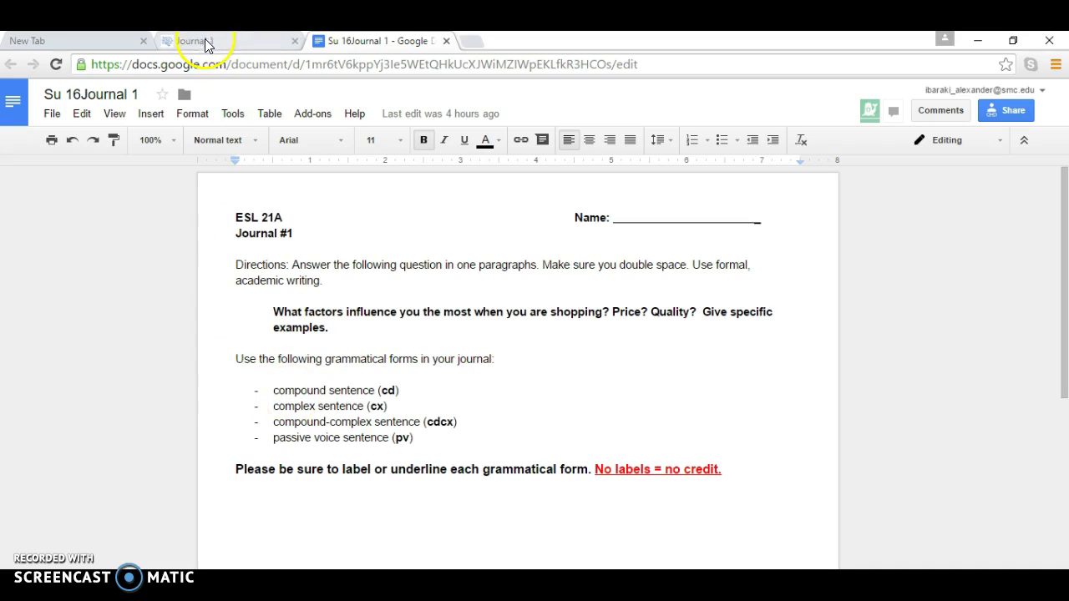
click(255, 41)
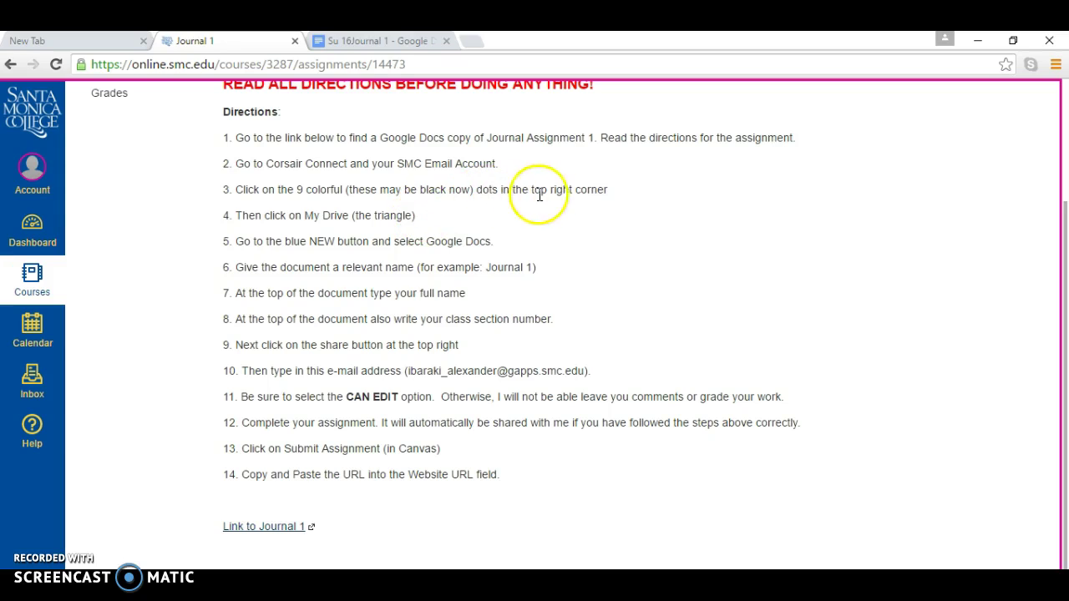
Step: In a new tab, go to My Drive through the Google apps grid and open the NEW menu
click(80, 38)
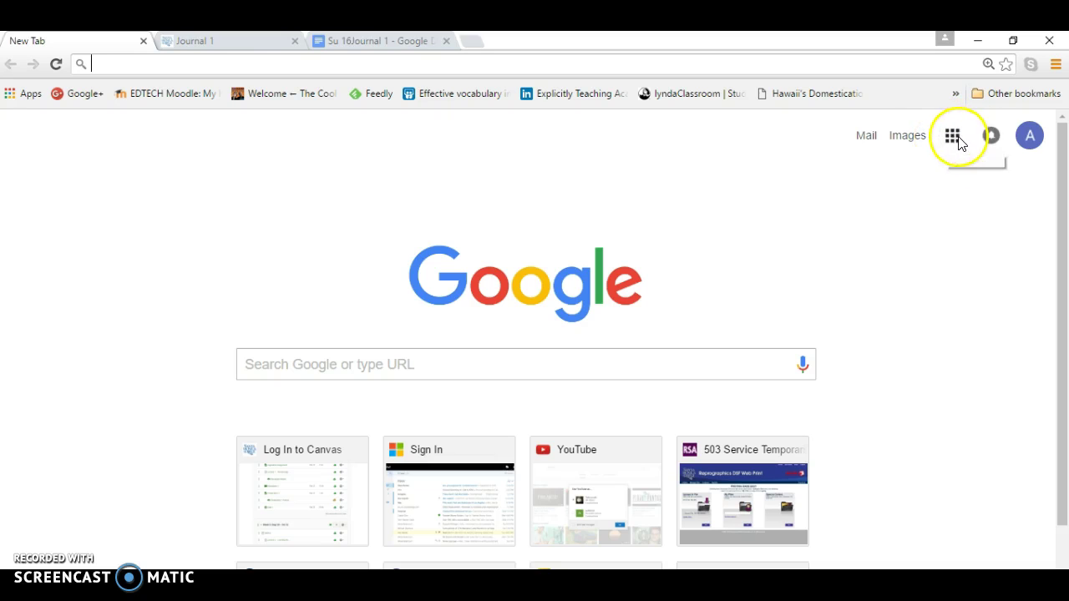
click(957, 141)
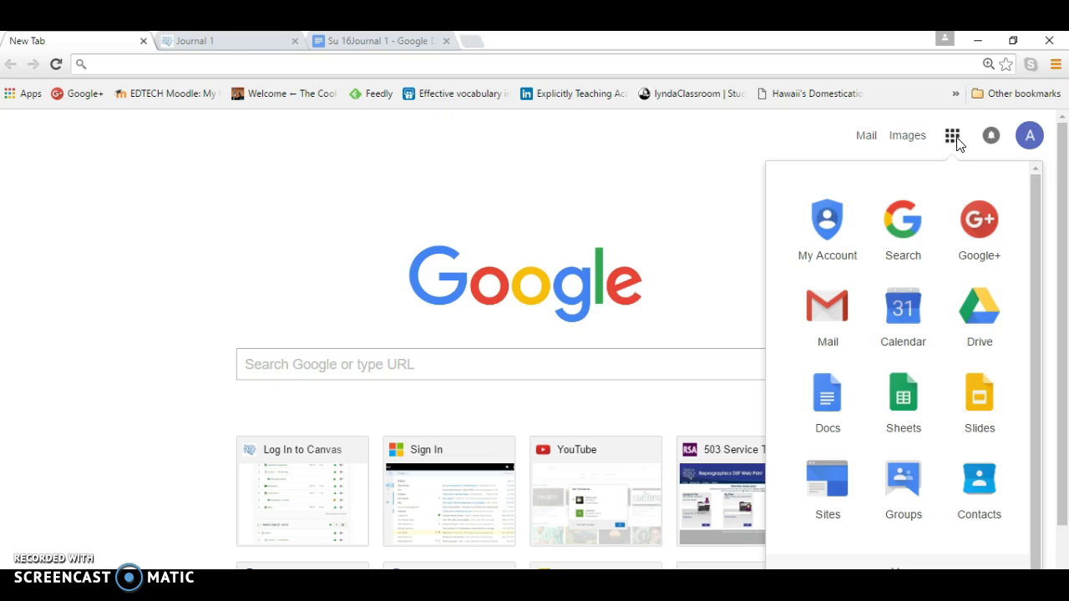
click(986, 311)
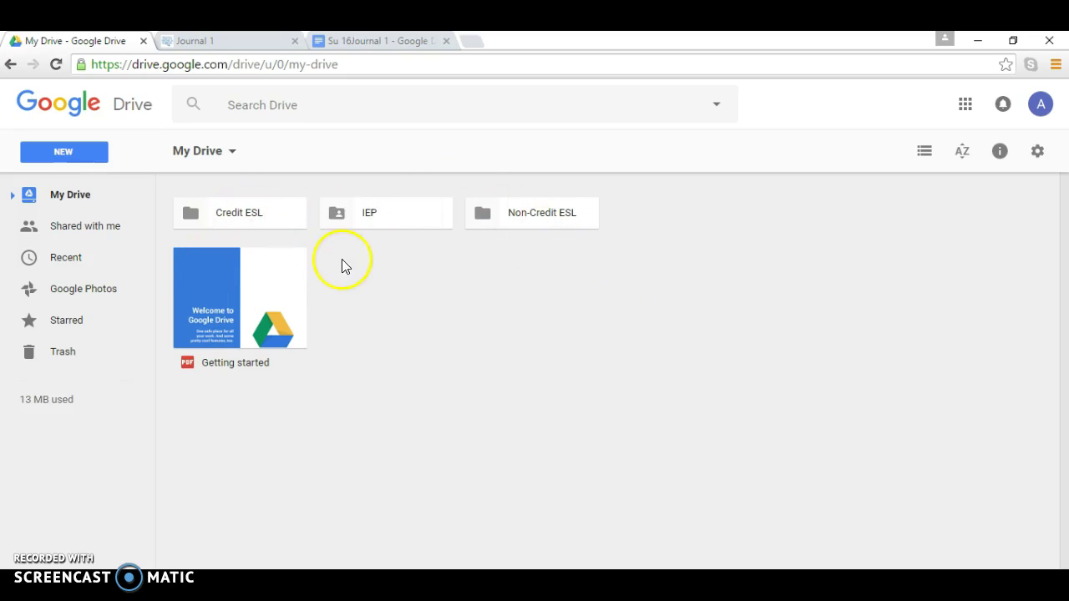
click(63, 152)
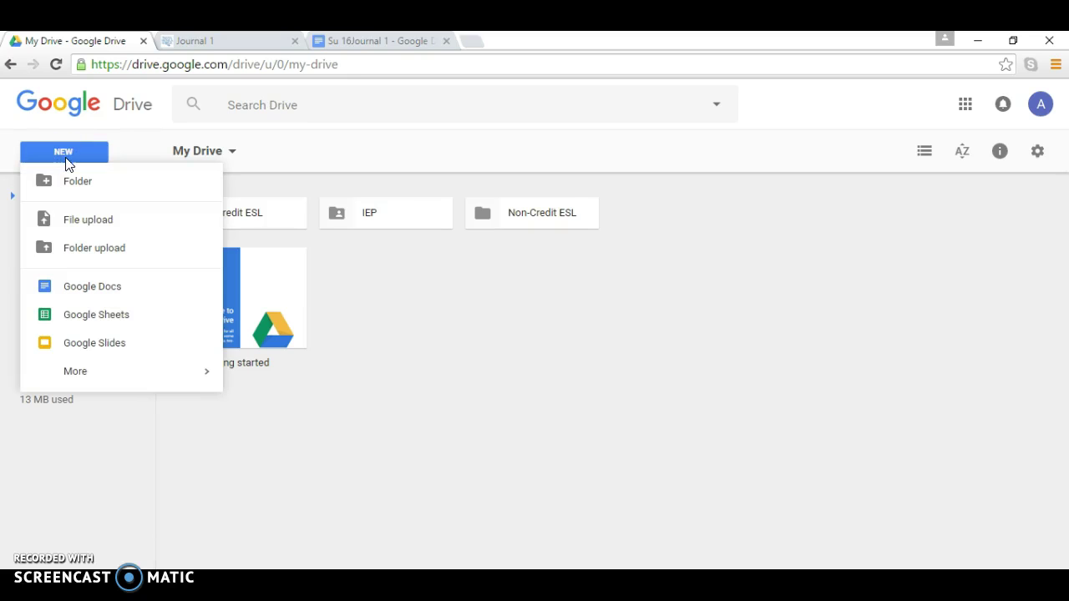
Step: Create a new blank Google Doc titled 'Journal 1' and place the cursor on the page
click(101, 284)
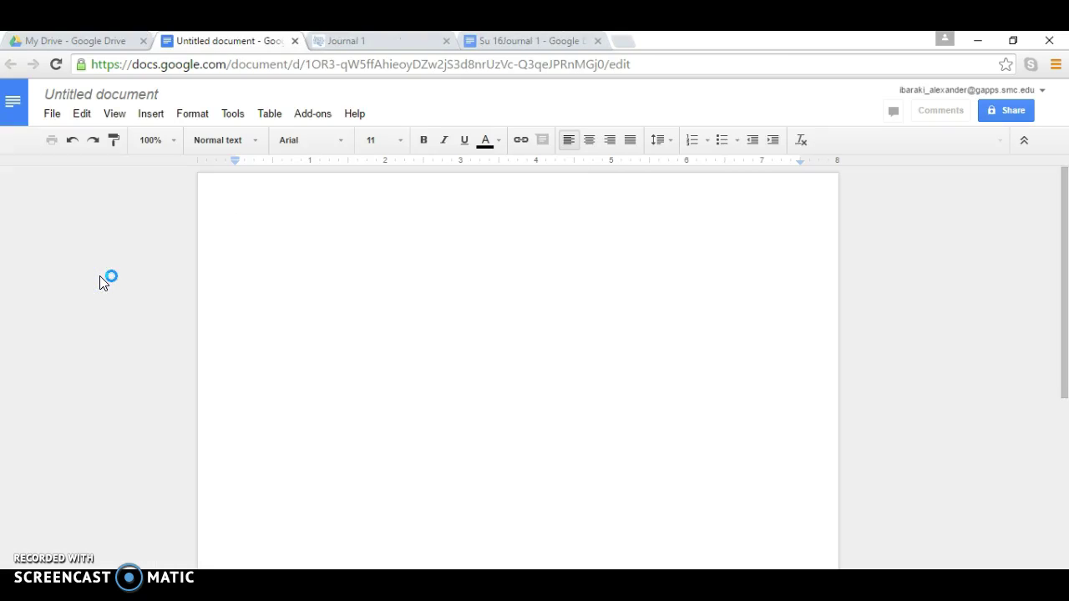
click(121, 94)
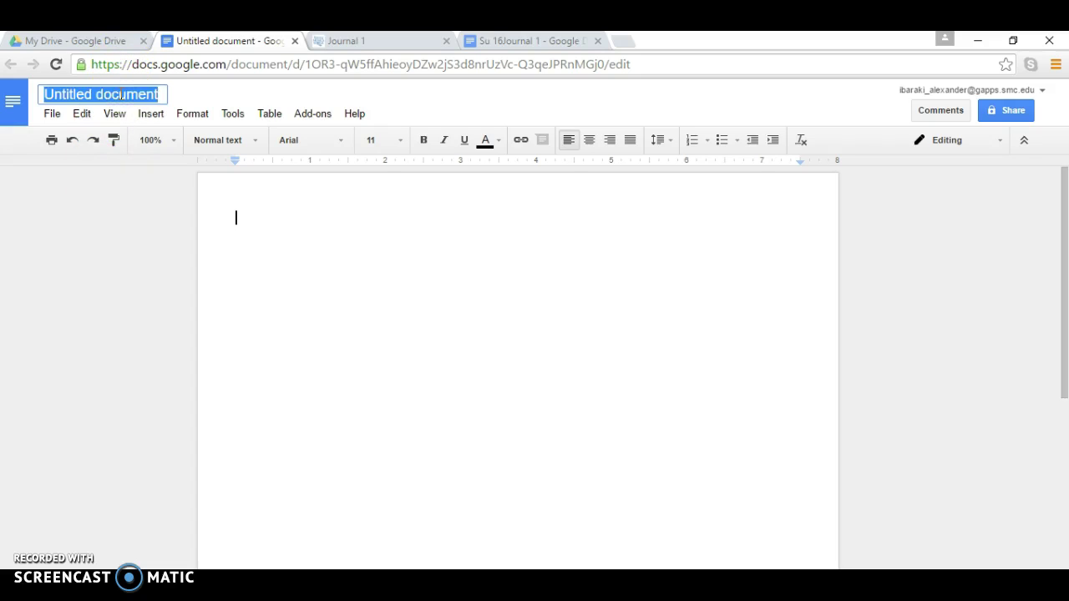
text(Journal)
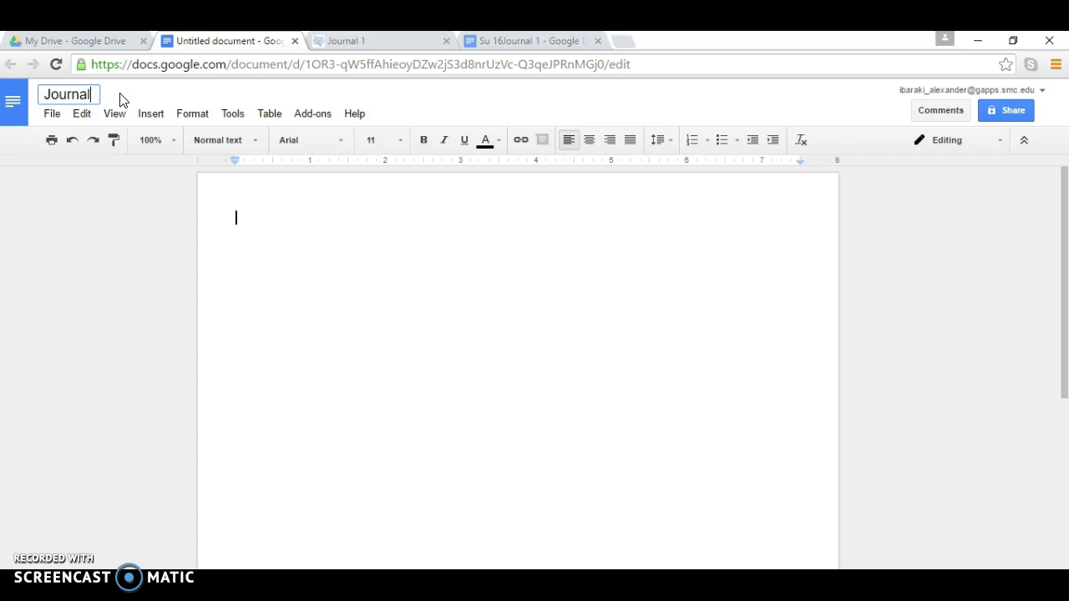
text( 1)
click(256, 218)
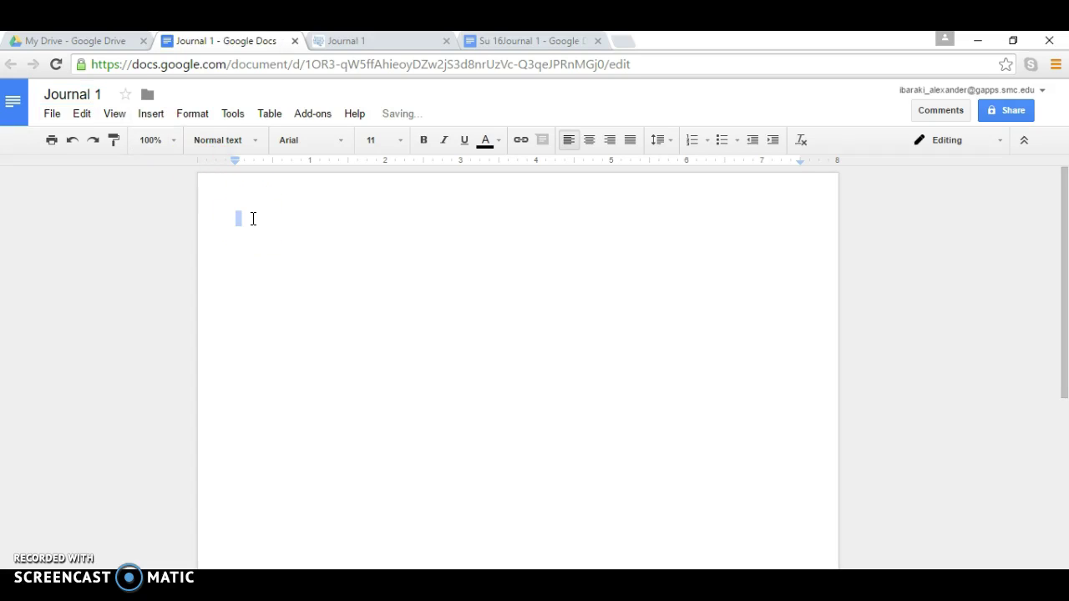
click(253, 219)
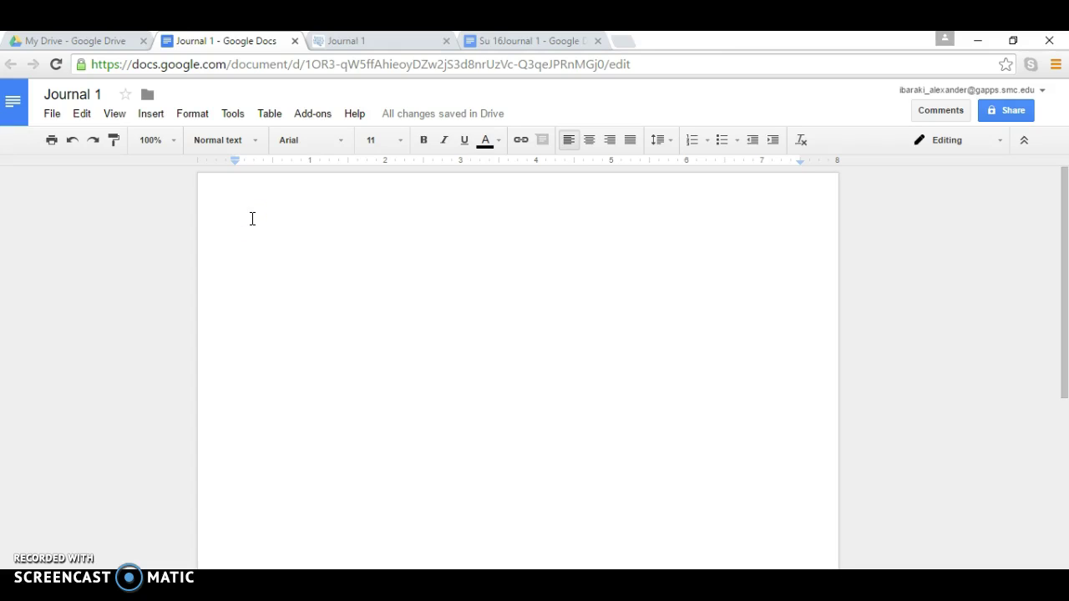
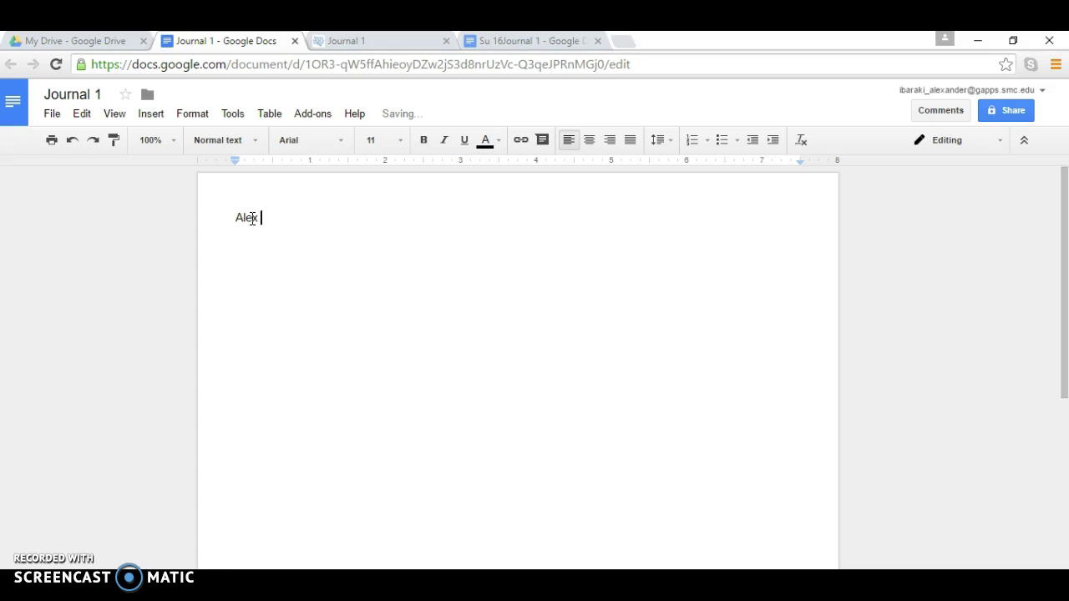
Step: Type the header lines: student's name, Prof.____ and ESL21A - 2294
key(Return)
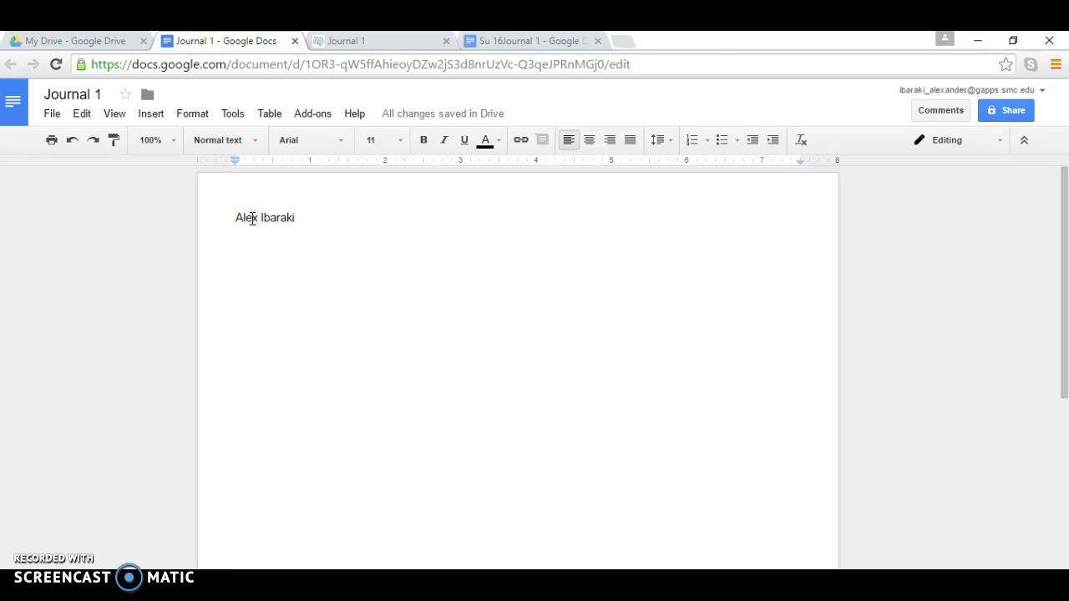
text(P)
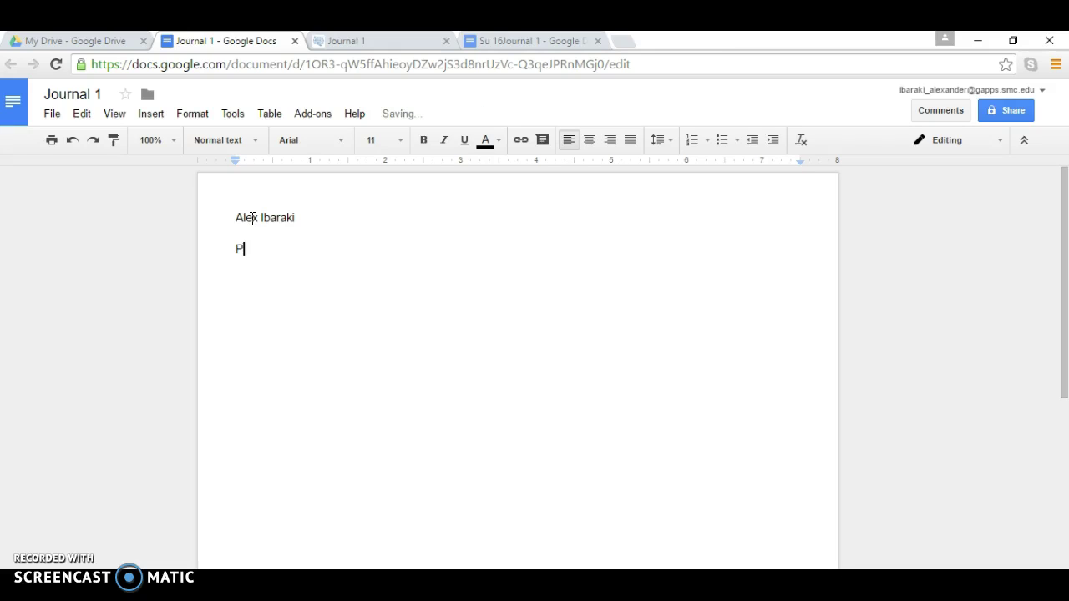
text(rof.____)
key(Return)
text(ESL21a)
key(BackSpace)
text(A - 2294)
key(Return)
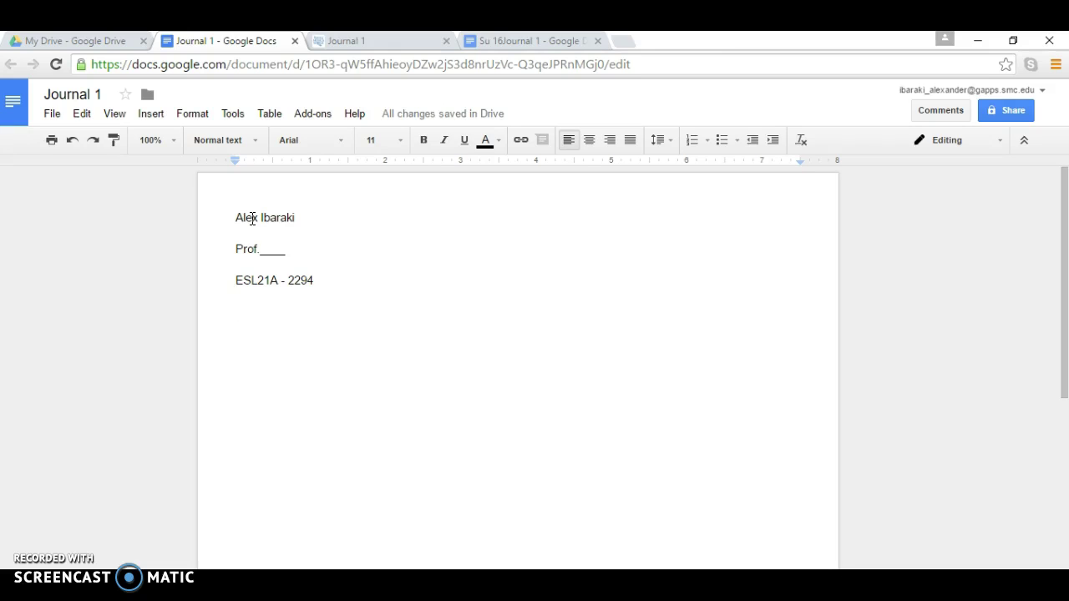
Step: Add the date line 12 September 2016 below the course code
text(21)
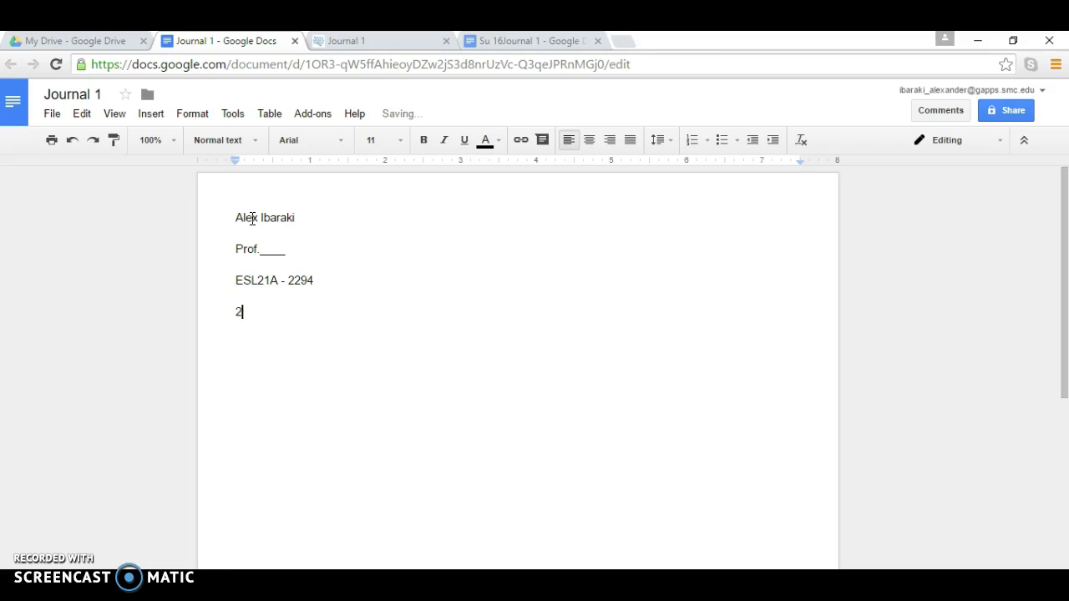
key(BackSpace)
key(BackSpace)
text(12 September)
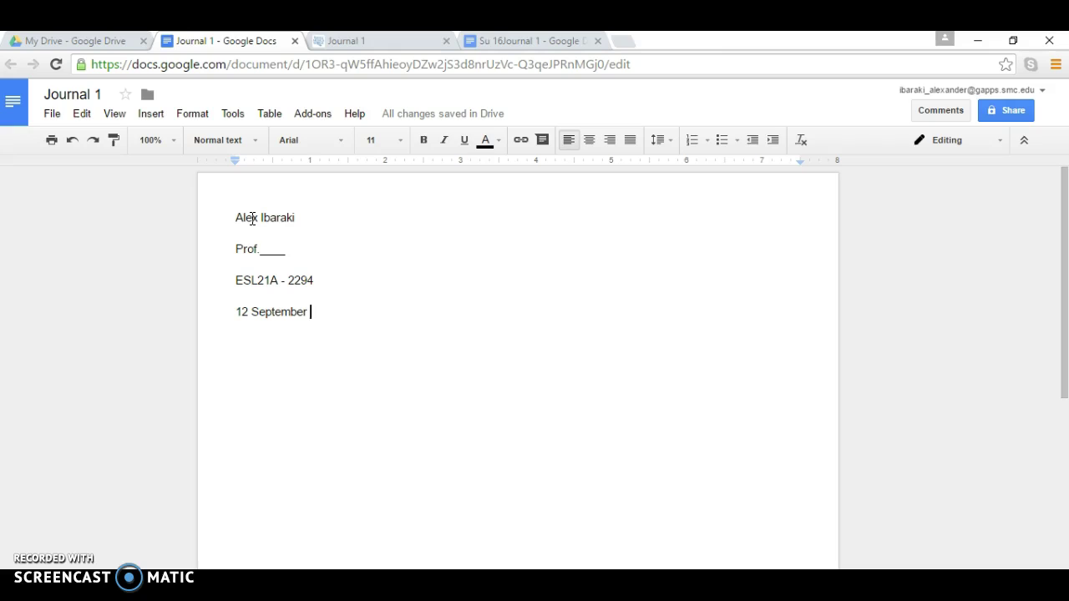
text(16)
key(Left)
key(Left)
text(20)
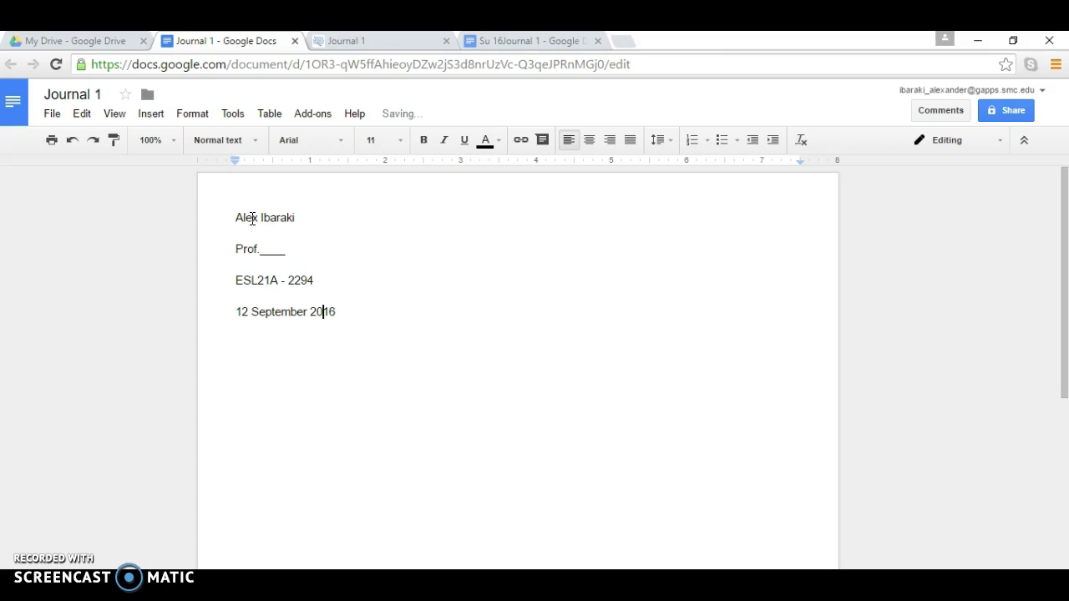
drag(401, 334, 363, 320)
Step: Leave a blank line and add an indented line reading 'Type your journal here'
key(Return)
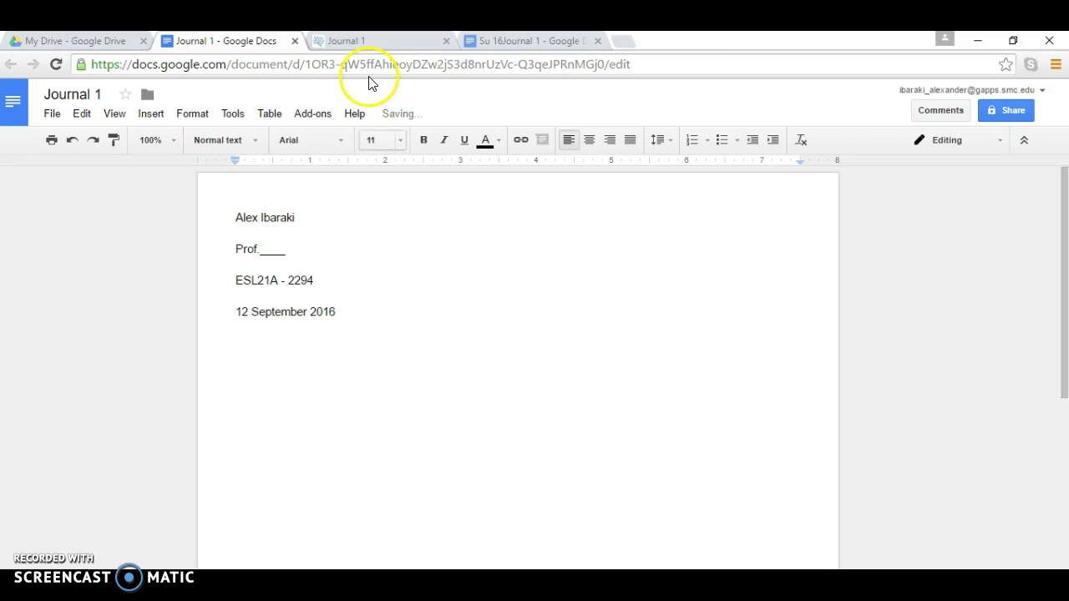
key(Return)
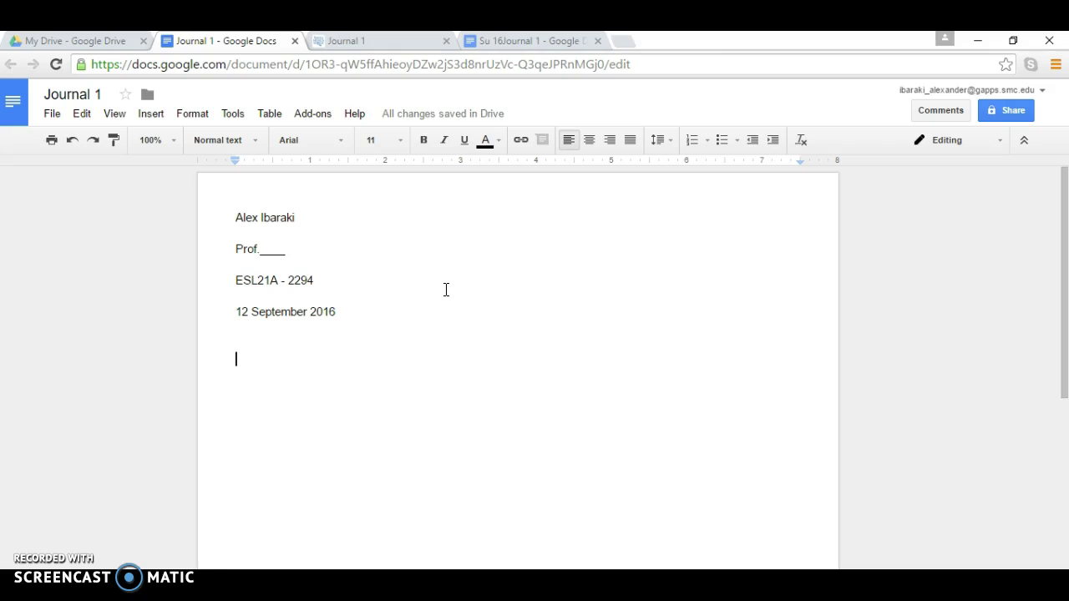
key(Tab)
text(Tap)
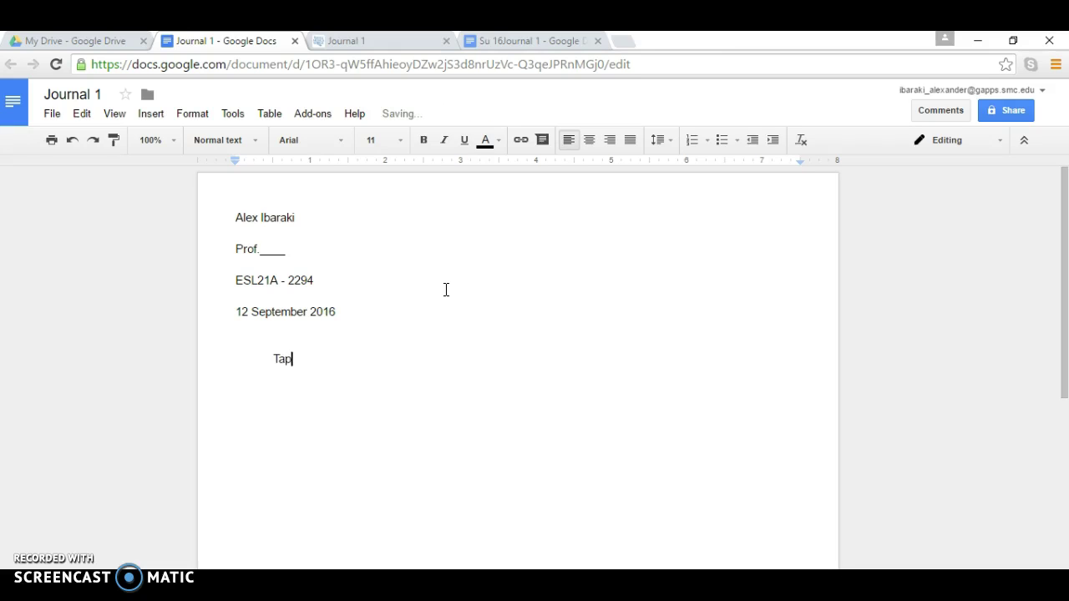
text(e)
key(BackSpace)
key(BackSpace)
key(BackSpace)
key(BackSpace)
text(ype your ho)
key(BackSpace)
key(BackSpace)
text(journal h)
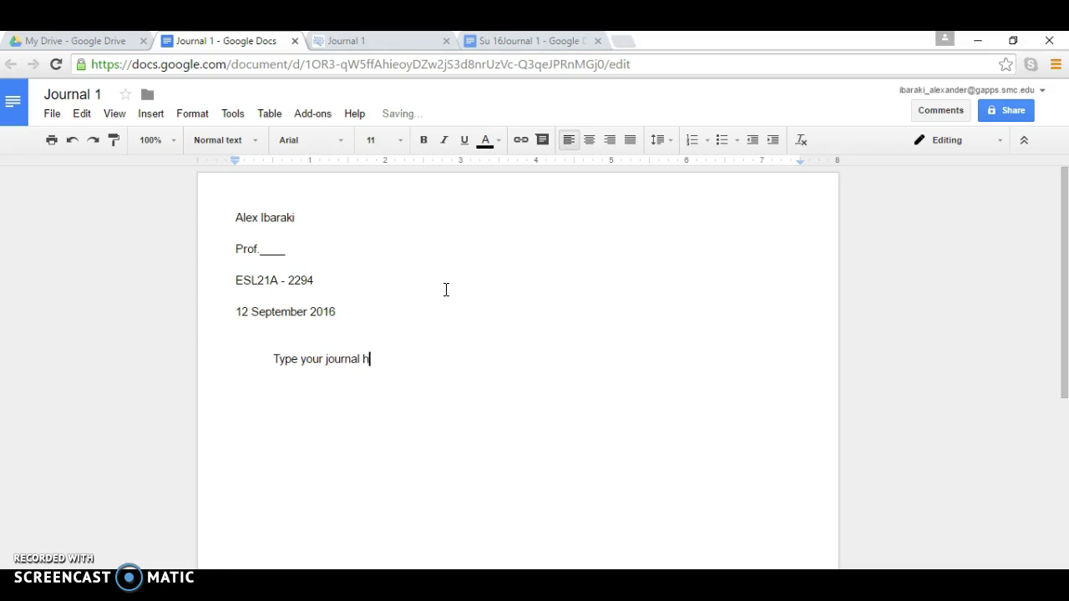
text(ere)
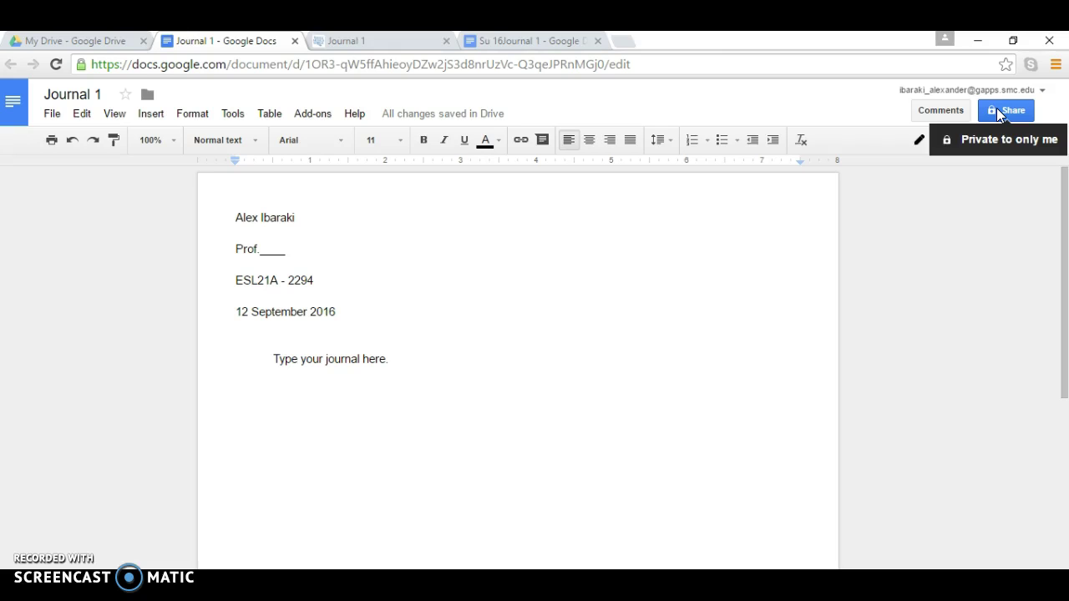
Step: Share Journal 1 with the instructor's school e-mail address with Can edit access
click(997, 109)
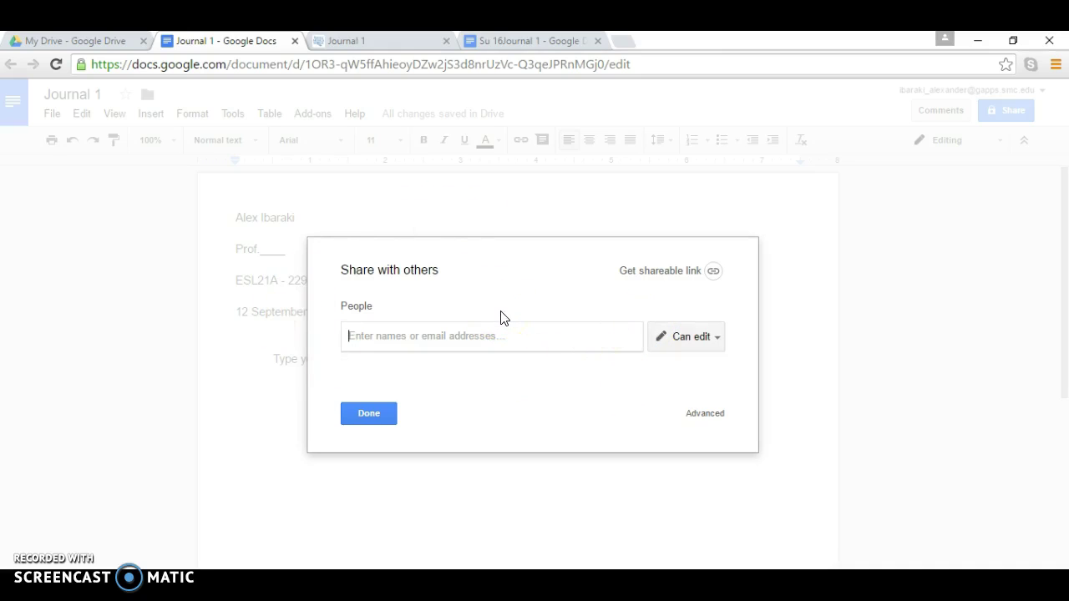
click(458, 334)
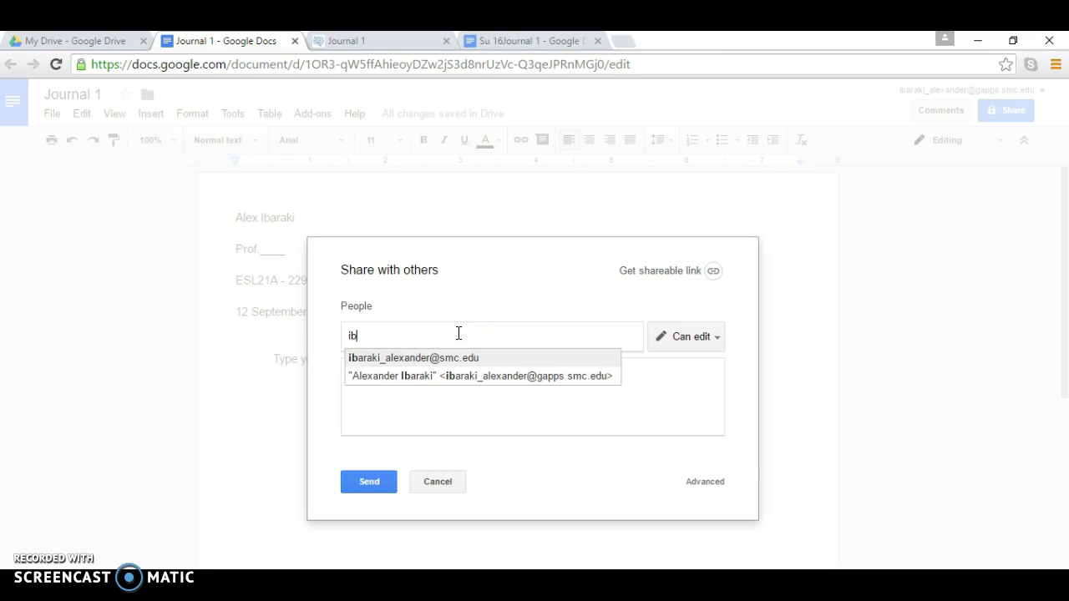
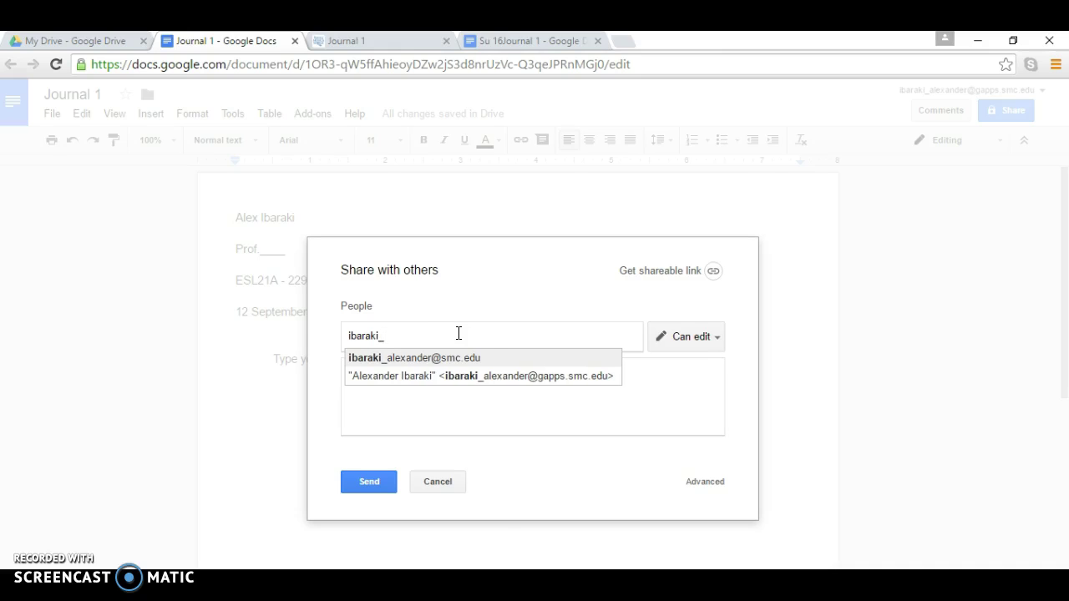
click(451, 345)
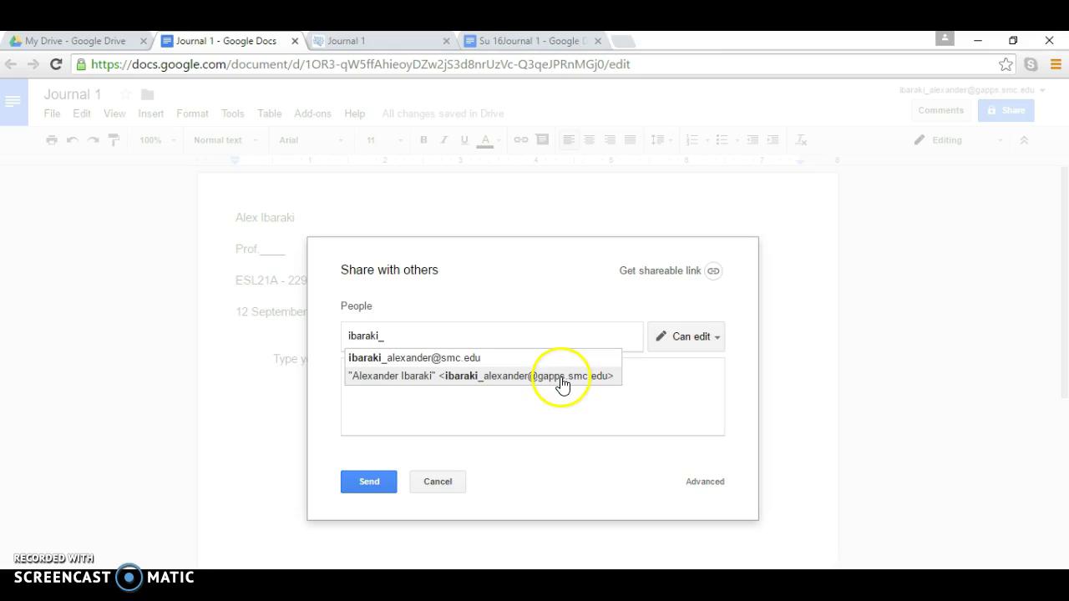
click(560, 377)
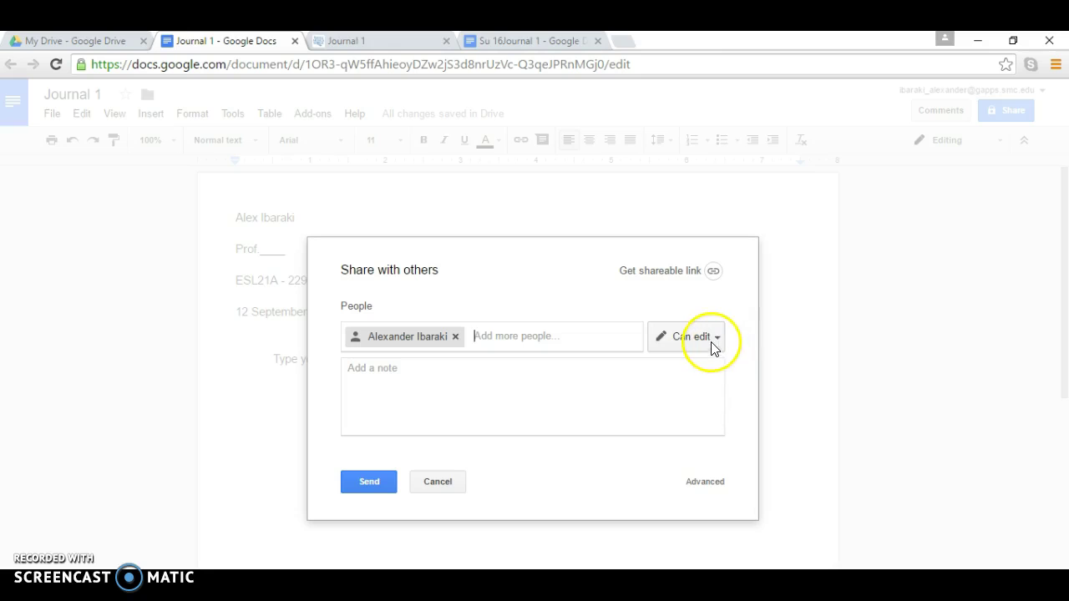
click(370, 484)
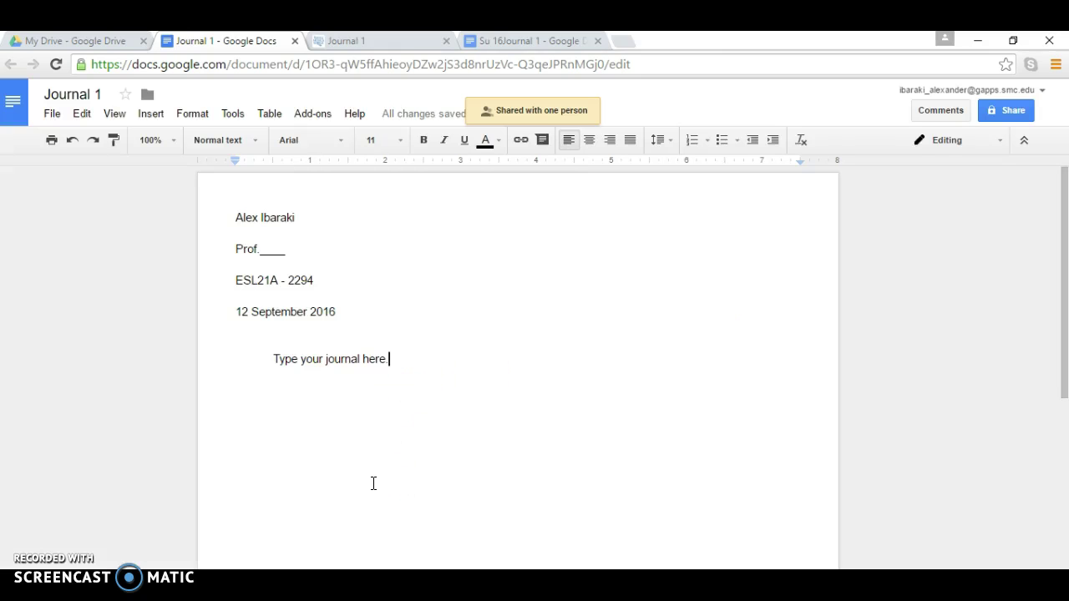
Step: Copy the Journal 1 document's URL and return to the Canvas Journal 1 tab
click(234, 71)
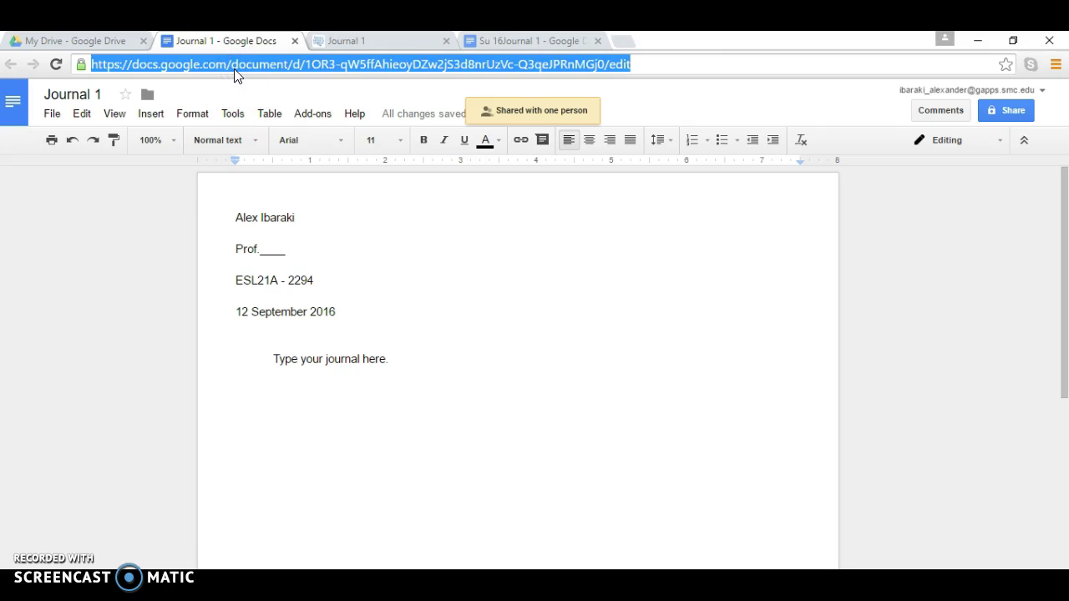
click(264, 62)
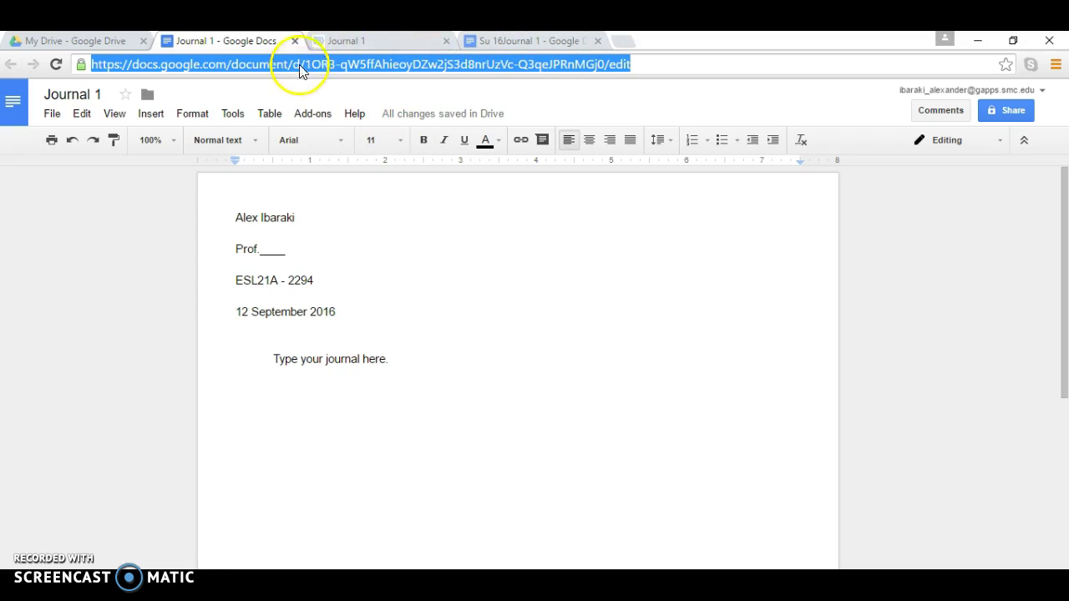
click(344, 41)
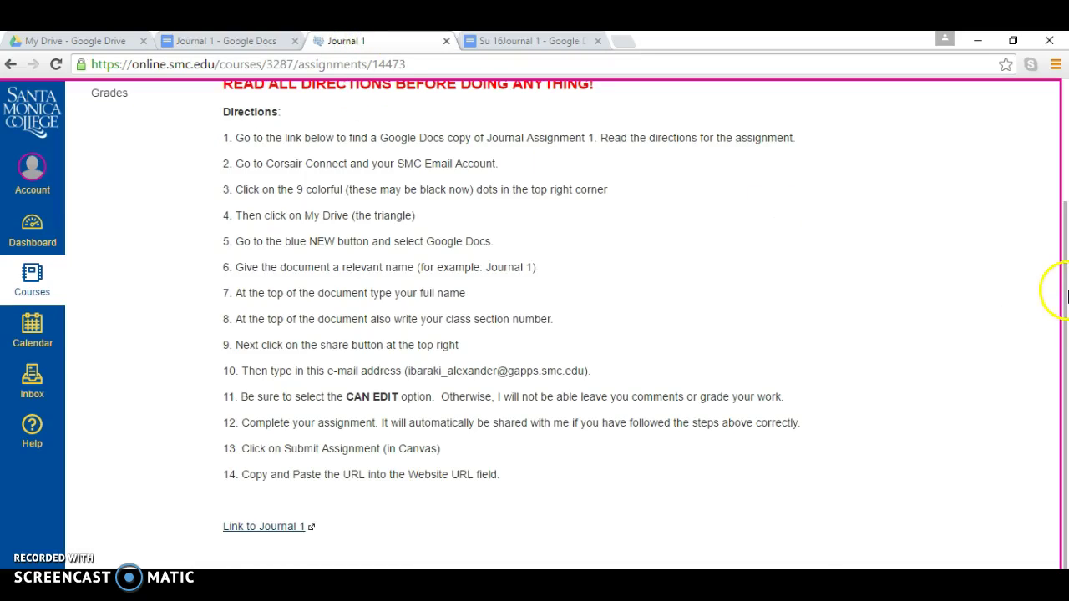
Step: Start the Journal 1 submission and paste the Google Doc link into the Website URL field
drag(1064, 292, 1064, 171)
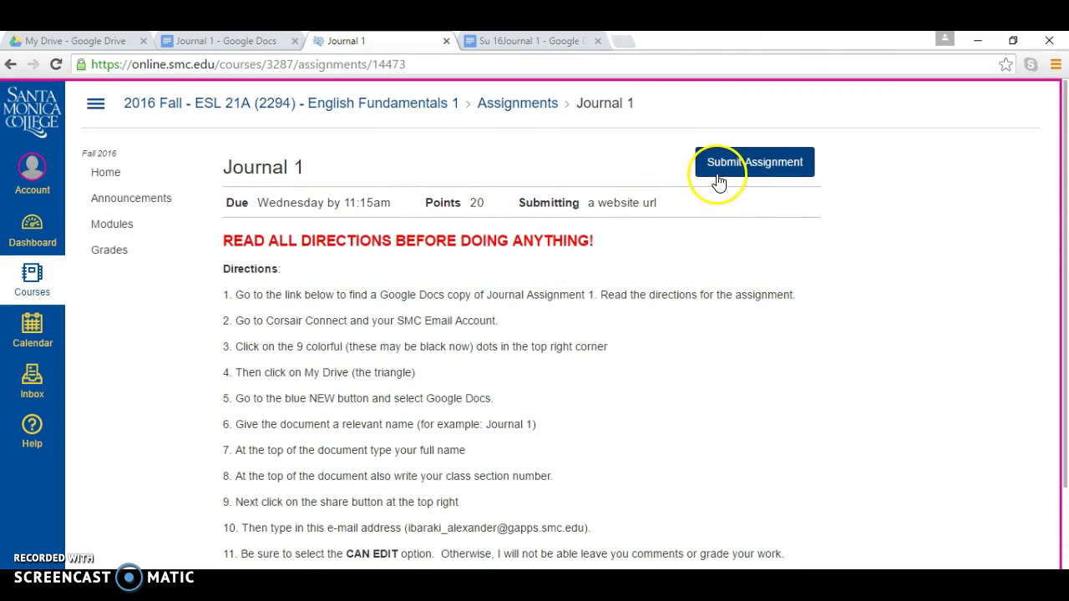
click(743, 167)
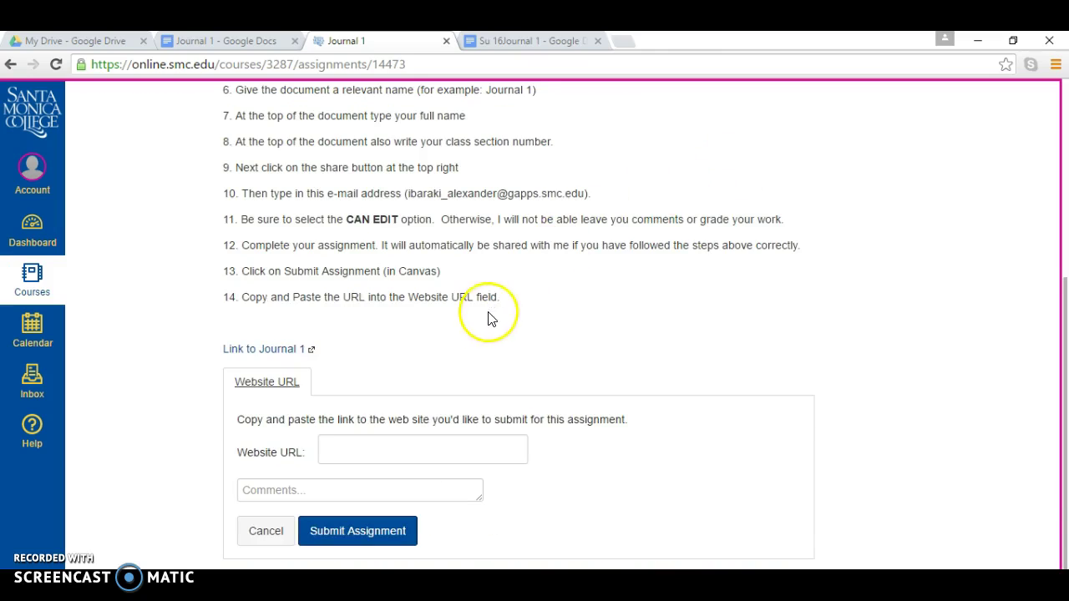
click(365, 445)
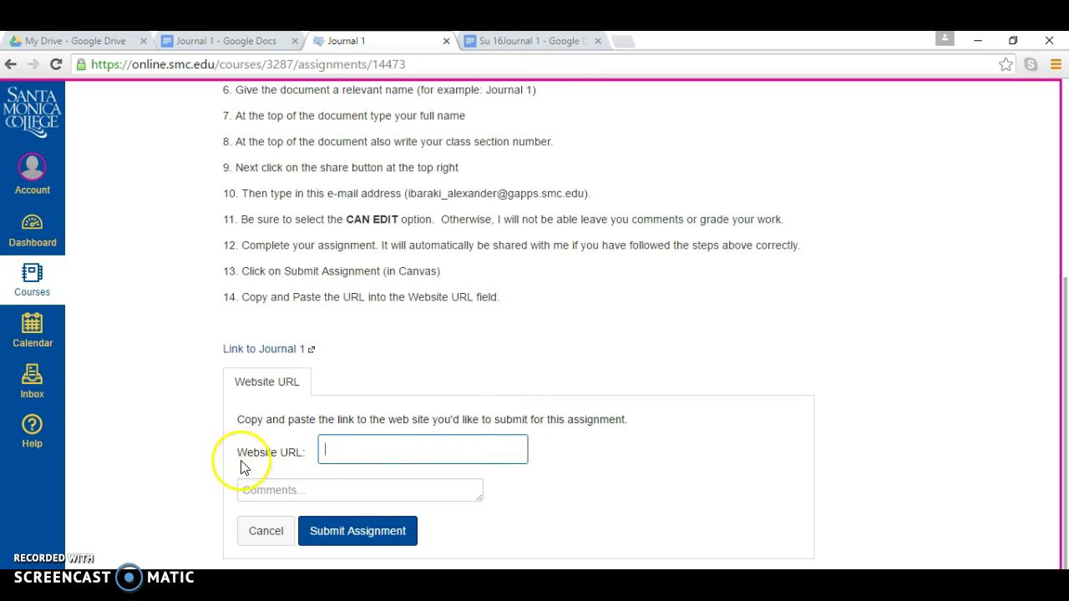
click(343, 453)
key(ctrl+v)
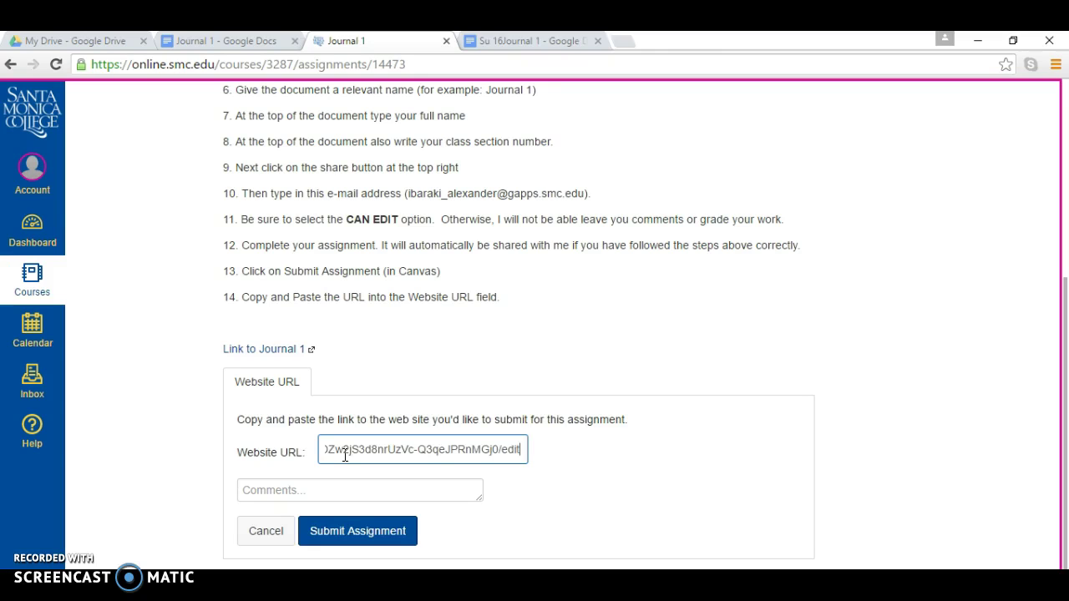
click(454, 448)
scroll(1065, 372, down, 1)
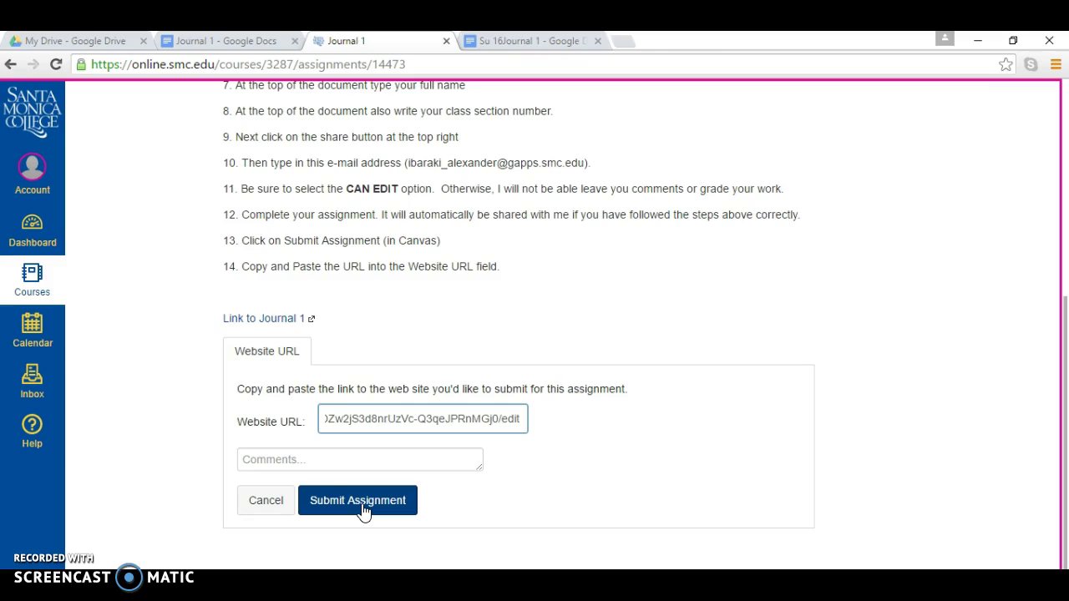
click(222, 543)
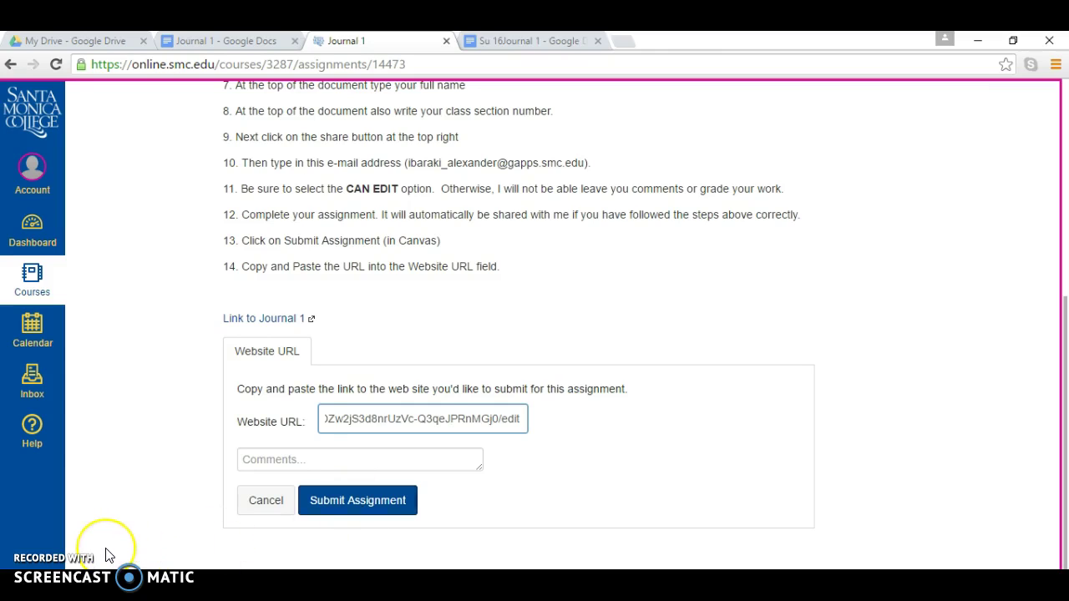